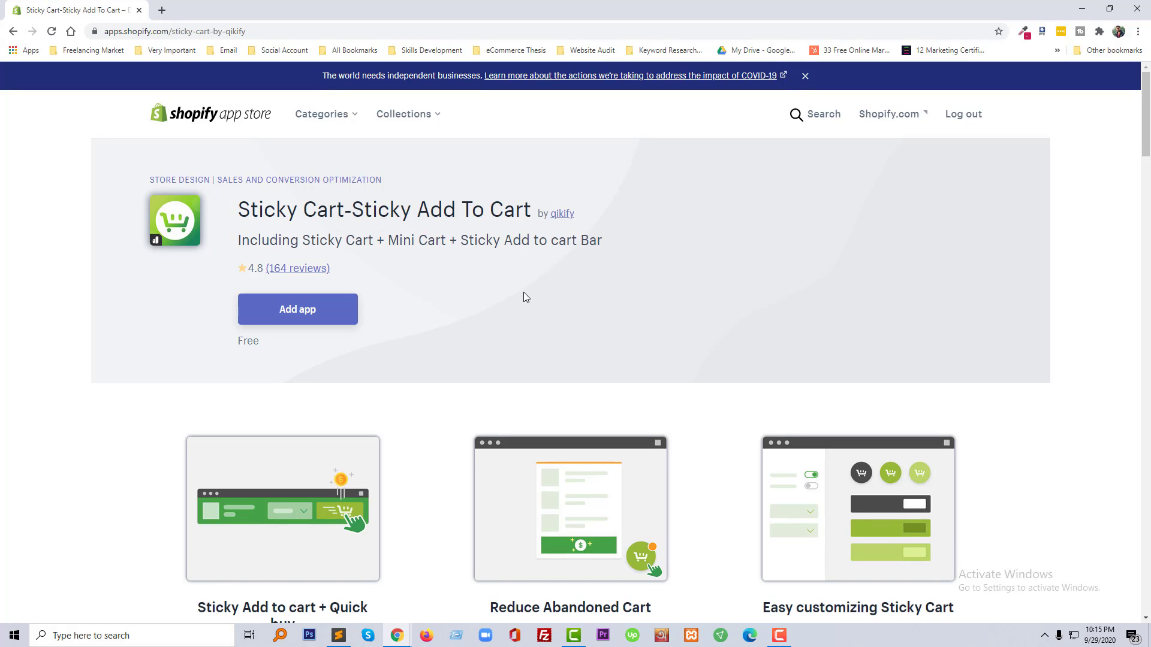
{"action": "scroll", "coordinate": [523, 293], "scroll_direction": "down", "scroll_amount": 6}
{"action": "scroll", "coordinate": [411, 310], "scroll_direction": "down", "scroll_amount": 7}
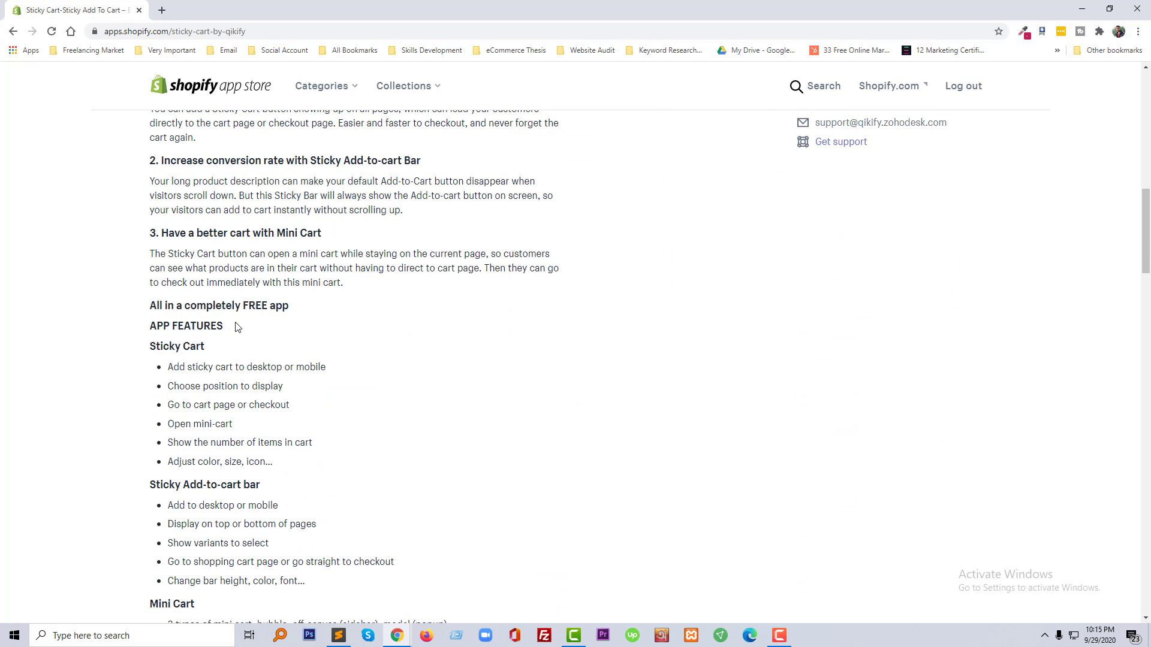
{"action": "scroll", "coordinate": [327, 318], "scroll_direction": "down", "scroll_amount": 2}
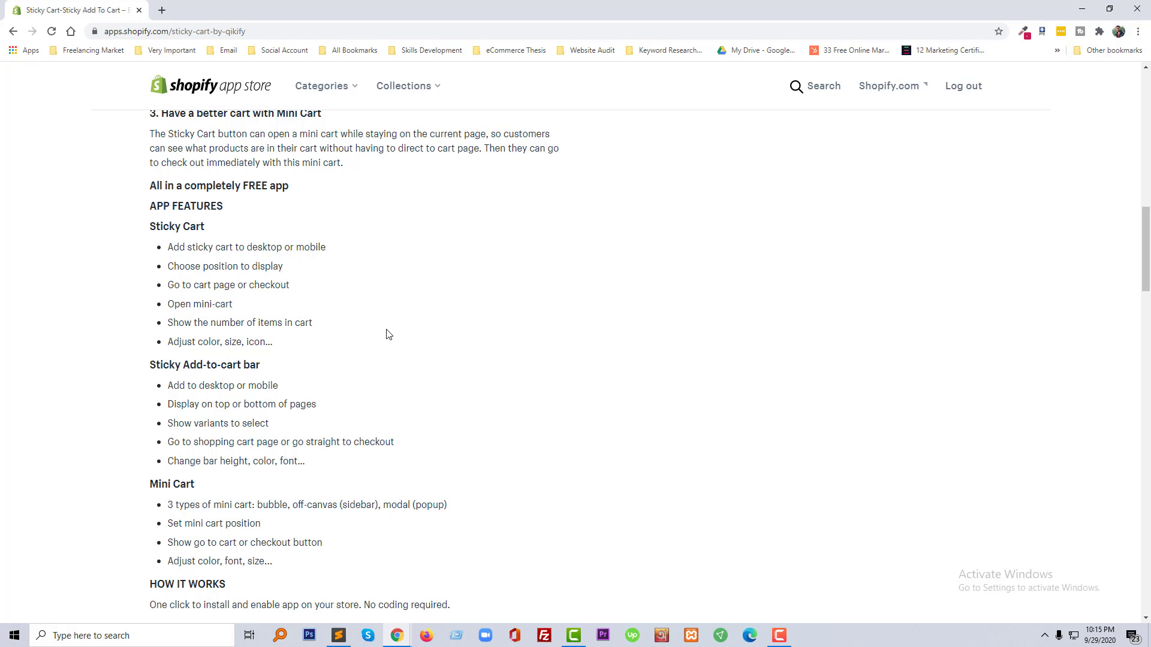
{"action": "scroll", "coordinate": [212, 225], "scroll_direction": "down", "scroll_amount": 1}
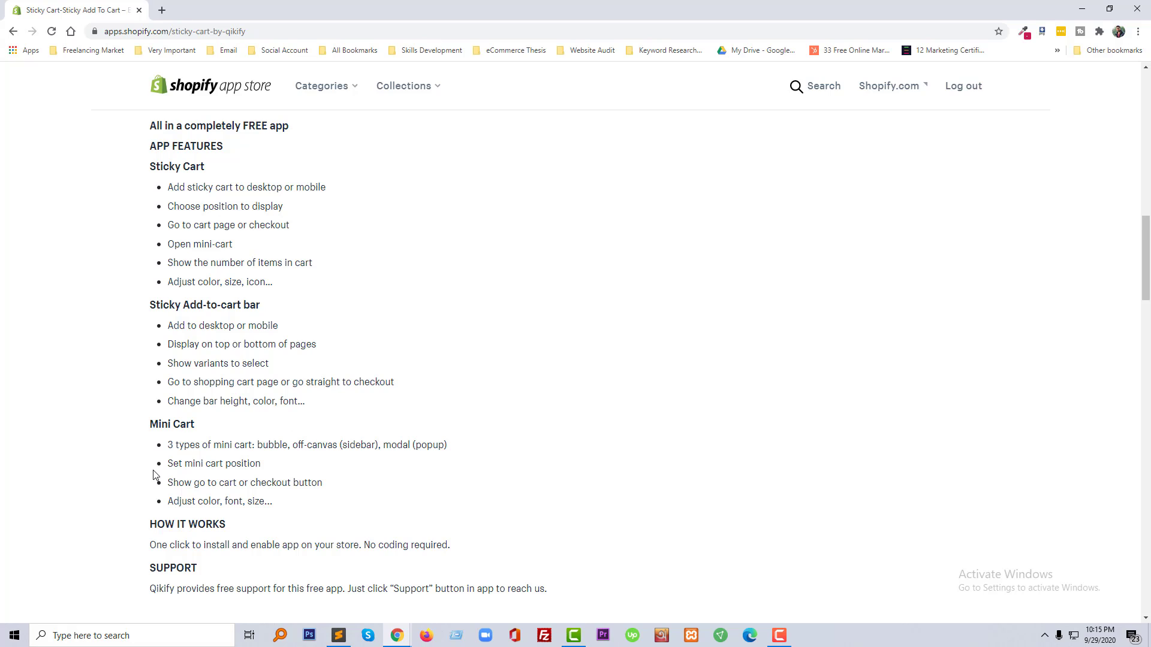
{"action": "scroll", "coordinate": [168, 477], "scroll_direction": "down", "scroll_amount": 1}
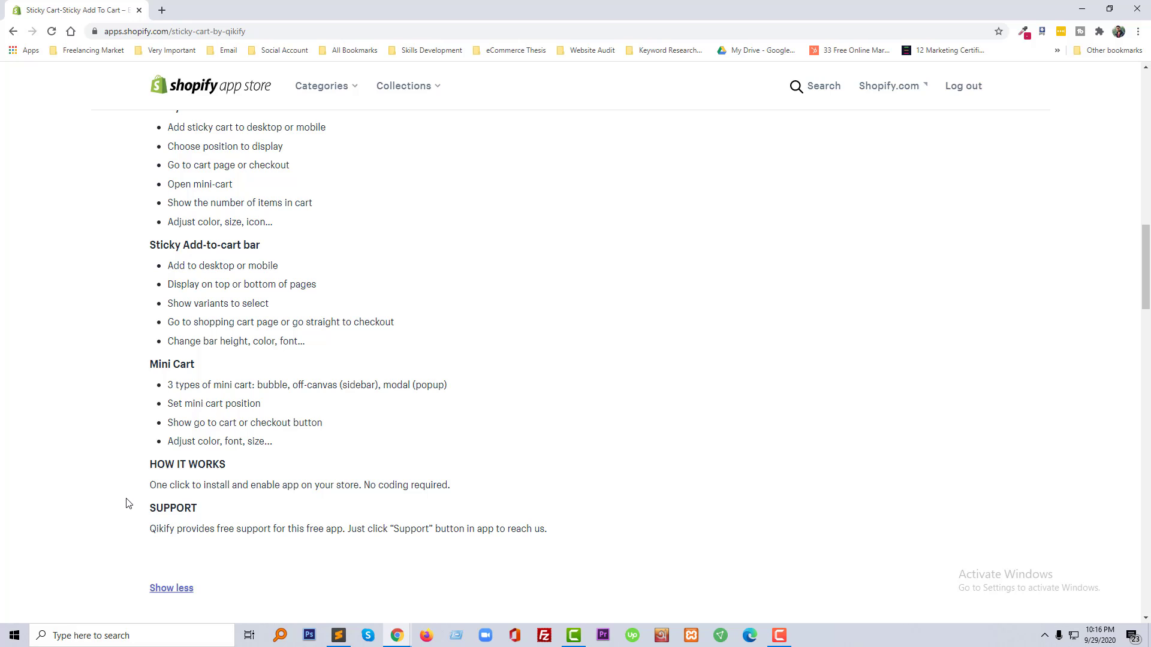
{"action": "scroll", "coordinate": [127, 502], "scroll_direction": "up", "scroll_amount": 15}
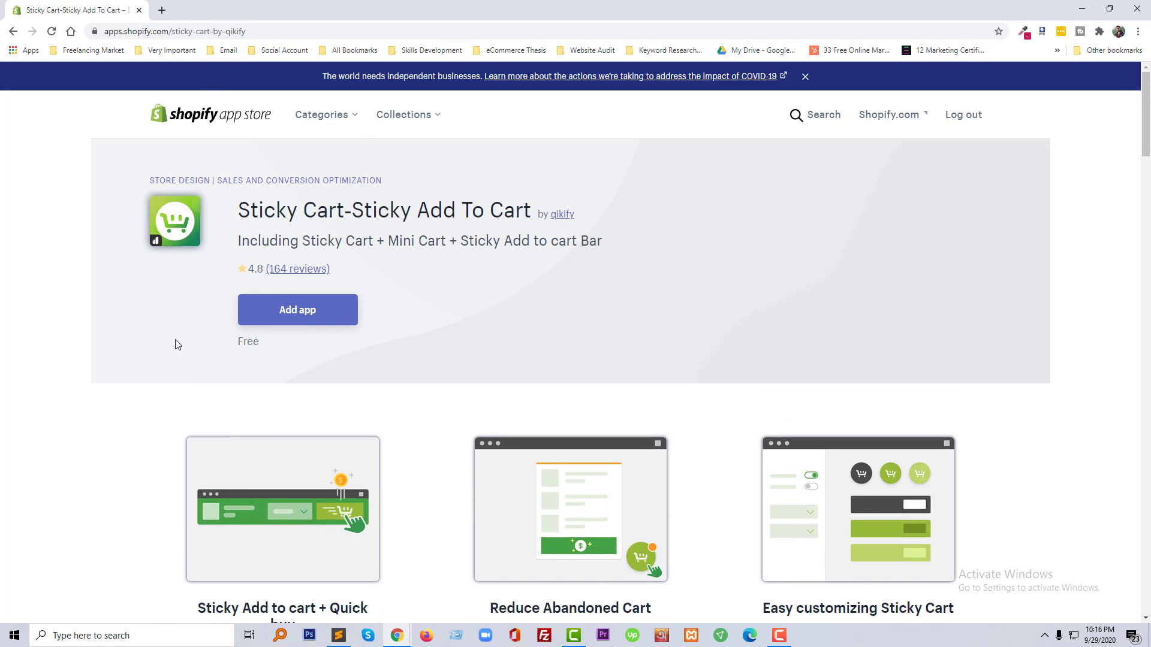
Step: From the admin's Apps page listing four installed apps, open the Shopify App Store in a new tab
{"action": "left_click", "coordinate": [161, 10]}
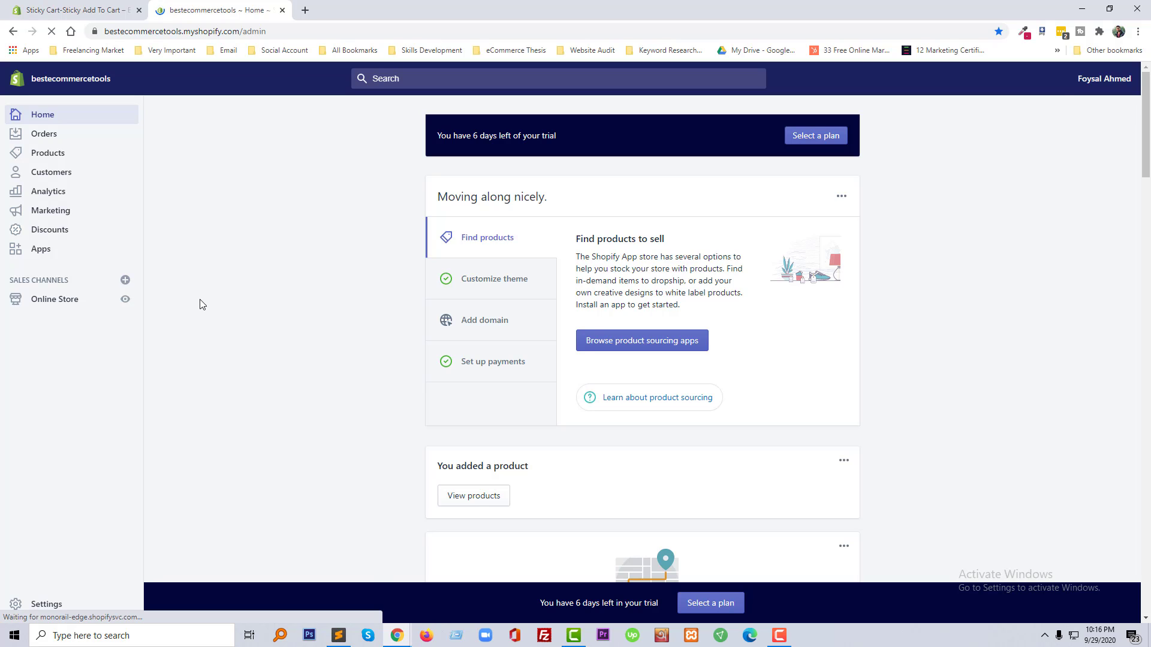
{"action": "left_click", "coordinate": [44, 254]}
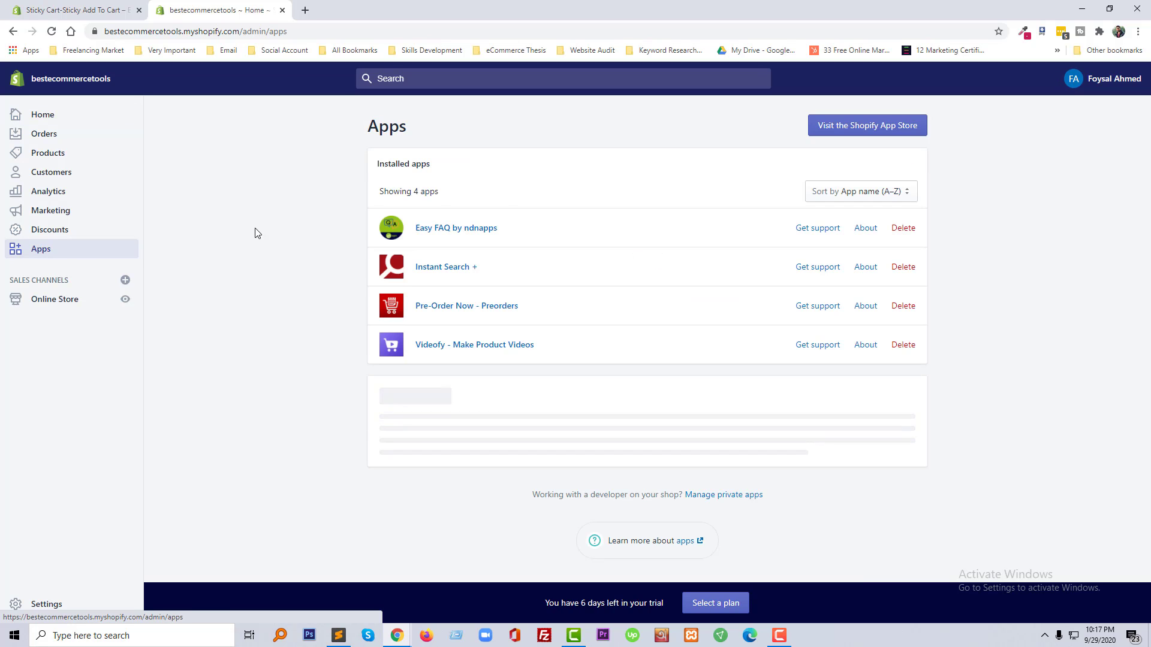
{"action": "left_click", "coordinate": [922, 133]}
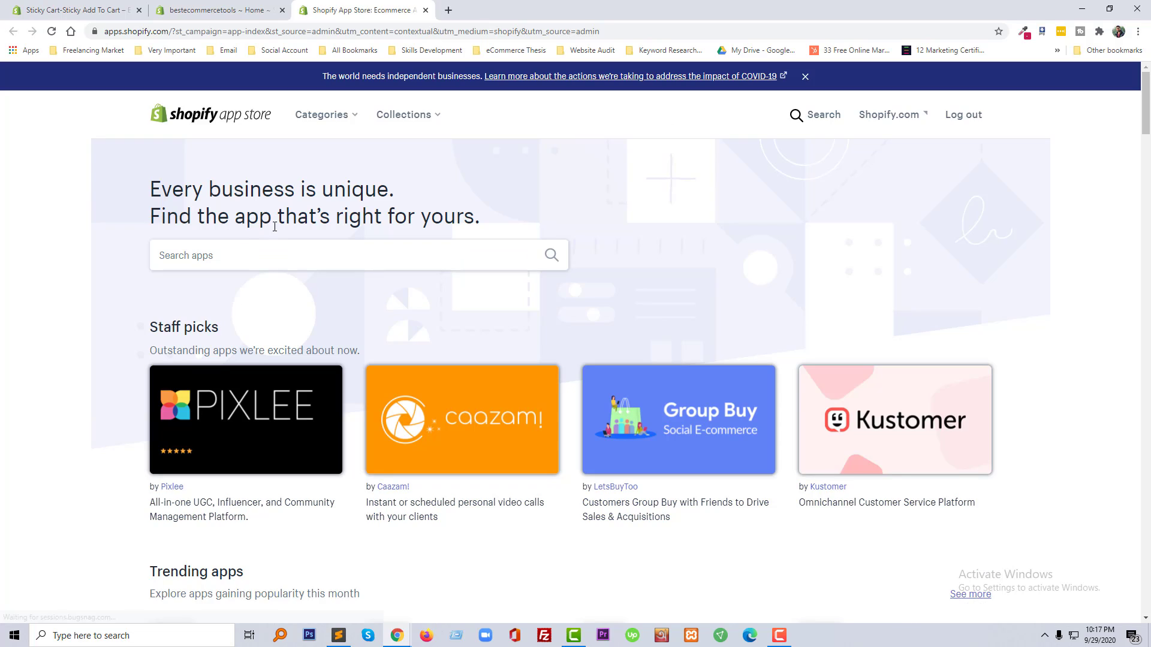
Step: Search the App Store for 'Sticky Cart-Sticky Add To Cart' and open qikify's listing
{"action": "left_click", "coordinate": [274, 252]}
{"action": "type", "text": "Sticky Cart-Sticky Add To Cart"}
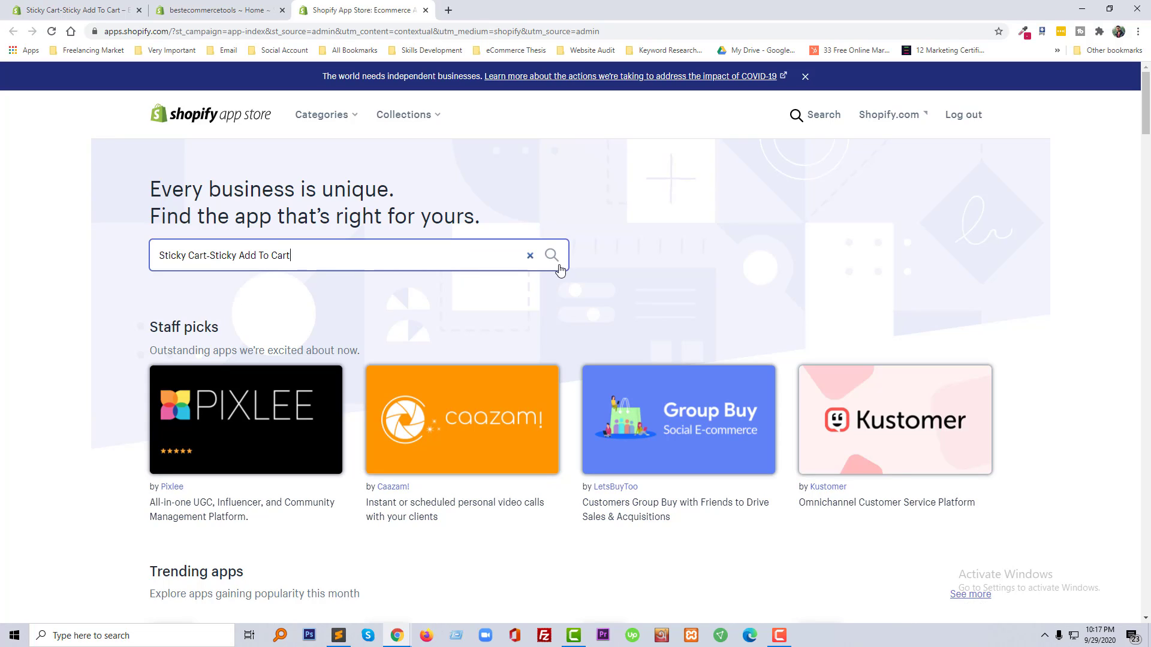
{"action": "left_click", "coordinate": [560, 262]}
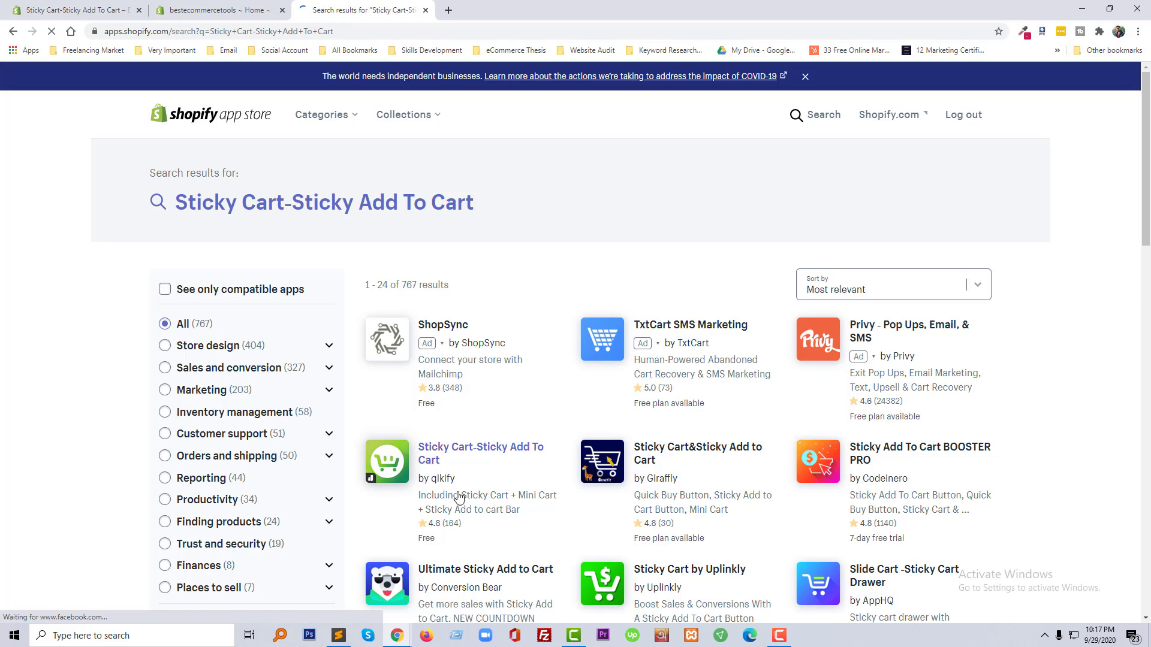
{"action": "left_click", "coordinate": [504, 449]}
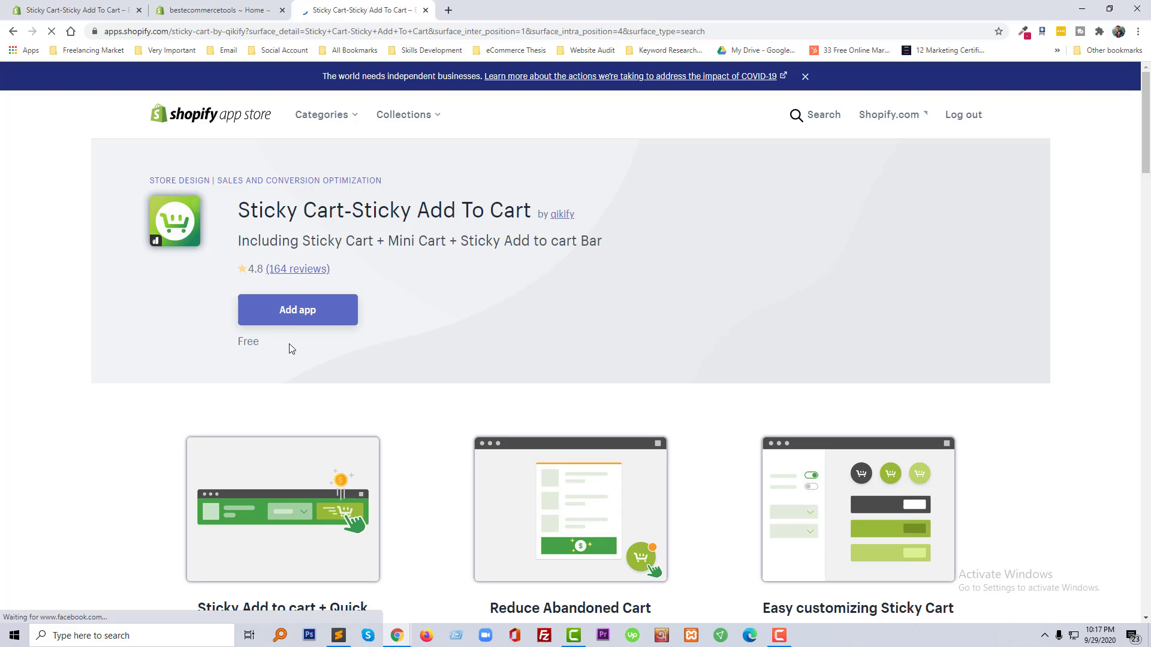
Step: Install the Qikify Sticky Cart app and preview its cart drawer demo
{"action": "left_click", "coordinate": [322, 314]}
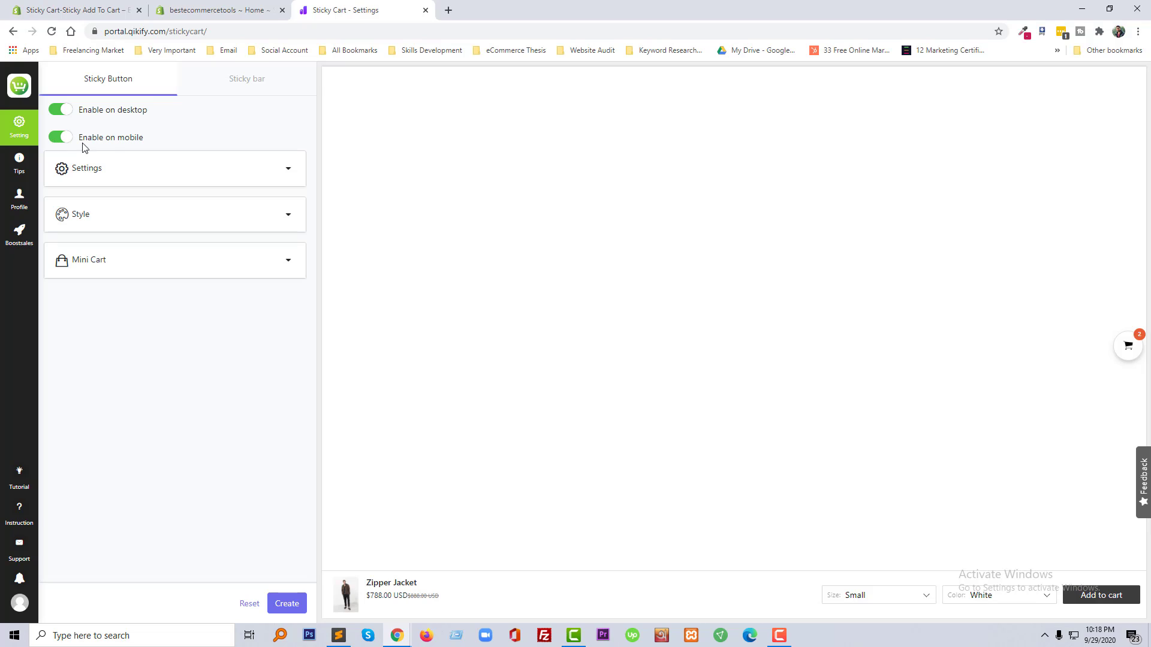
{"action": "left_click", "coordinate": [1128, 346]}
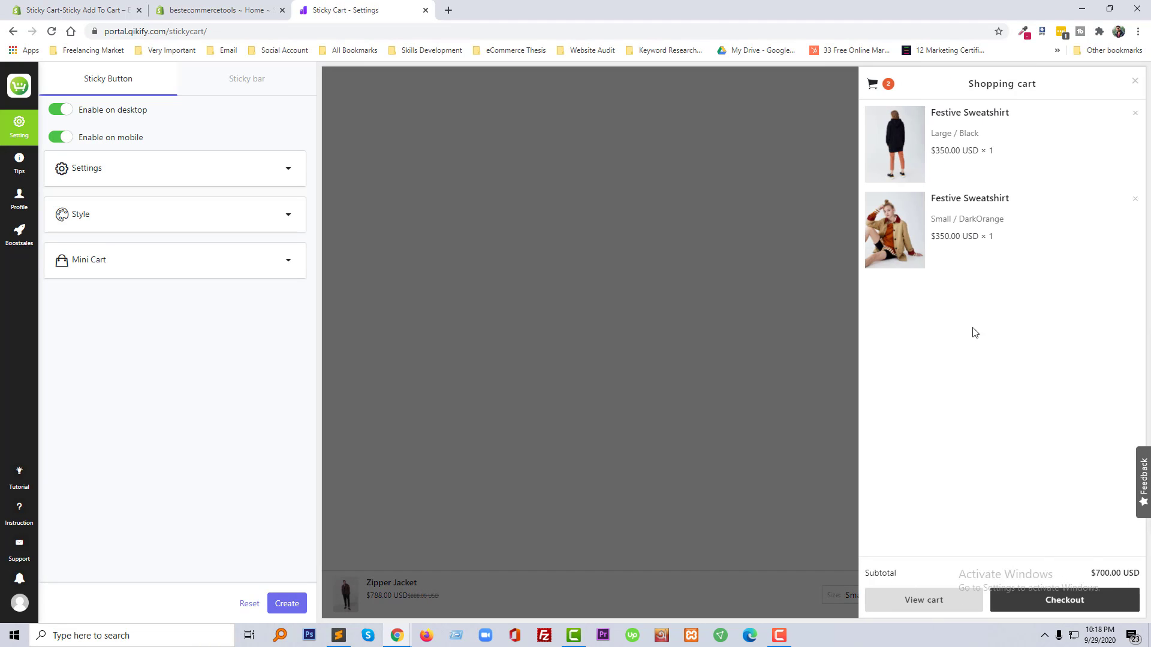
{"action": "left_click", "coordinate": [701, 290]}
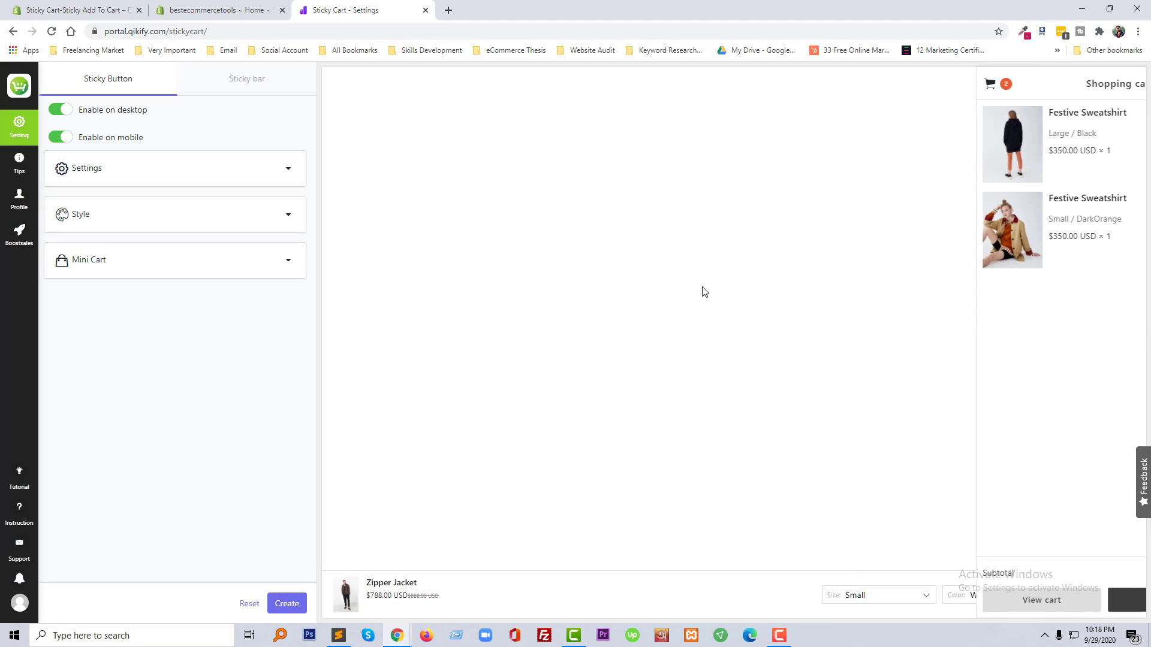
Step: Expand the sticky button settings and keep the button action as Open a mini-cart
{"action": "left_click", "coordinate": [149, 178]}
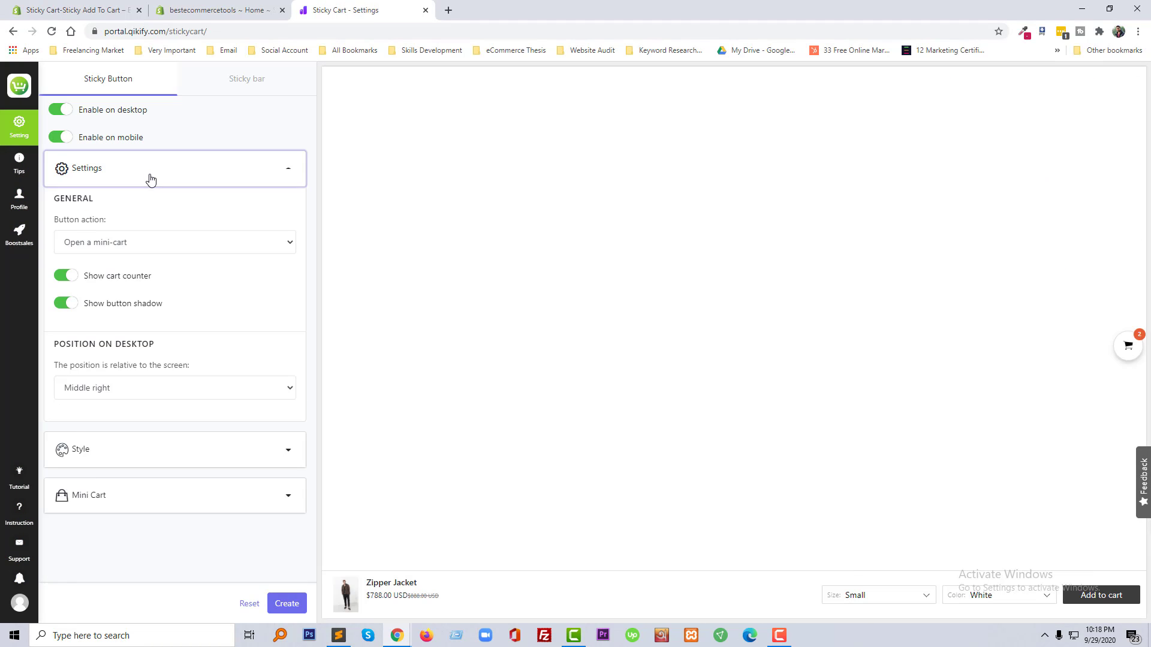
{"action": "left_click", "coordinate": [153, 245]}
{"action": "left_click", "coordinate": [153, 245]}
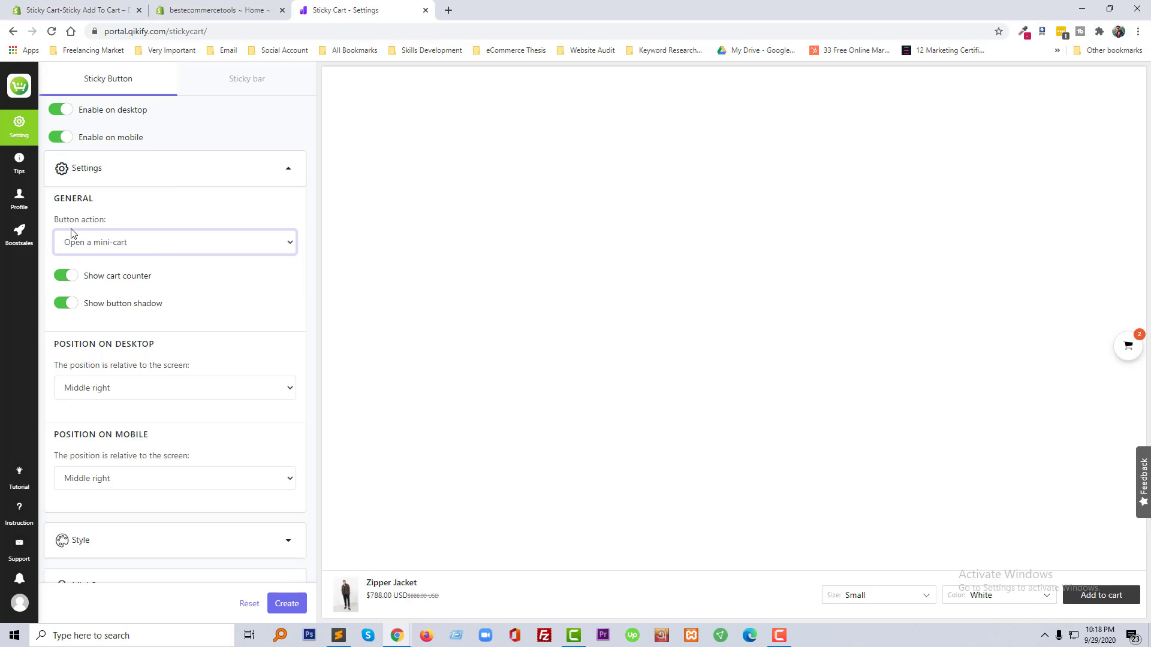
{"action": "left_click", "coordinate": [135, 252]}
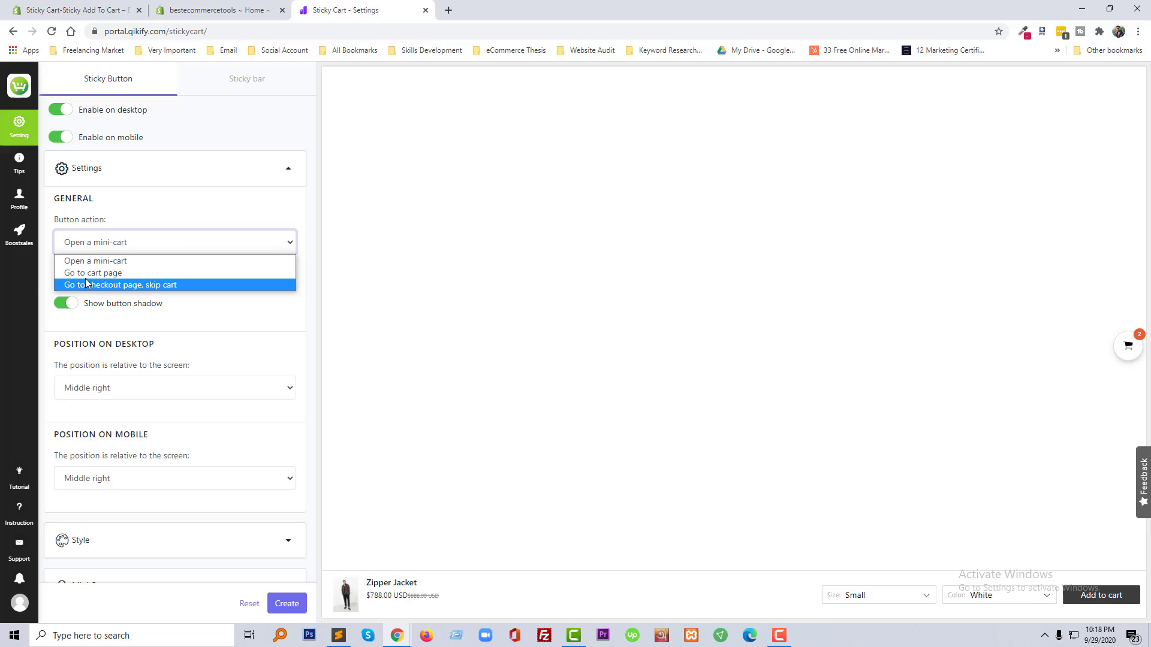
{"action": "left_click", "coordinate": [215, 244]}
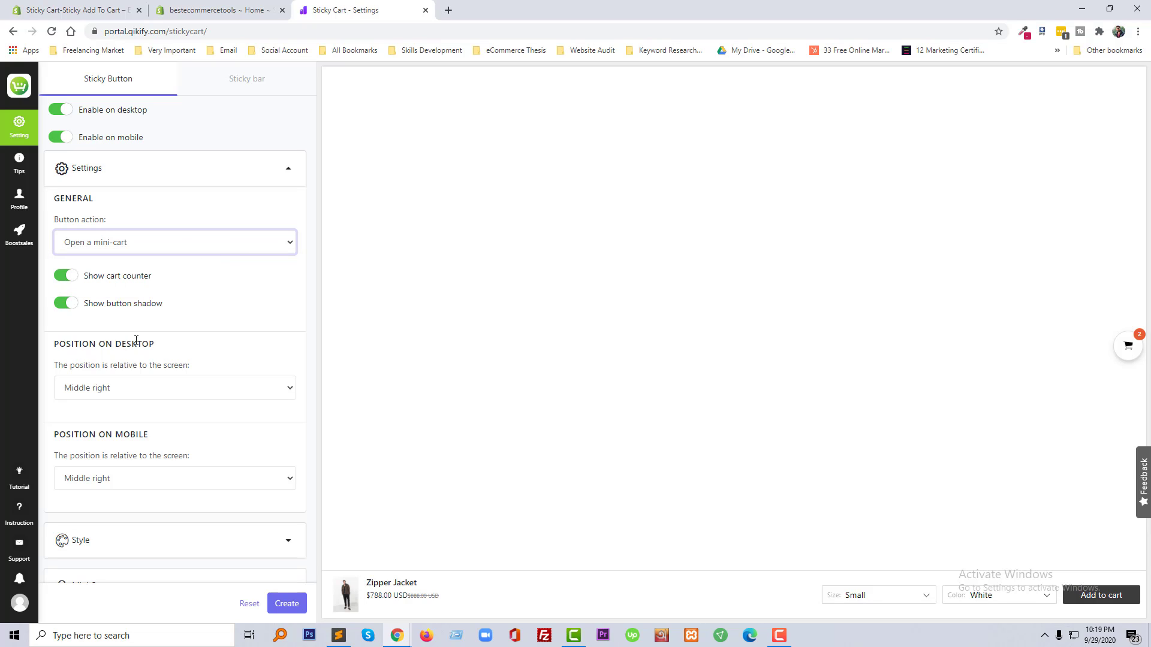
Step: Keep desktop position Middle right, review Style and Mini Cart, then create the sticky cart
{"action": "left_click", "coordinate": [135, 389]}
{"action": "left_click", "coordinate": [137, 396]}
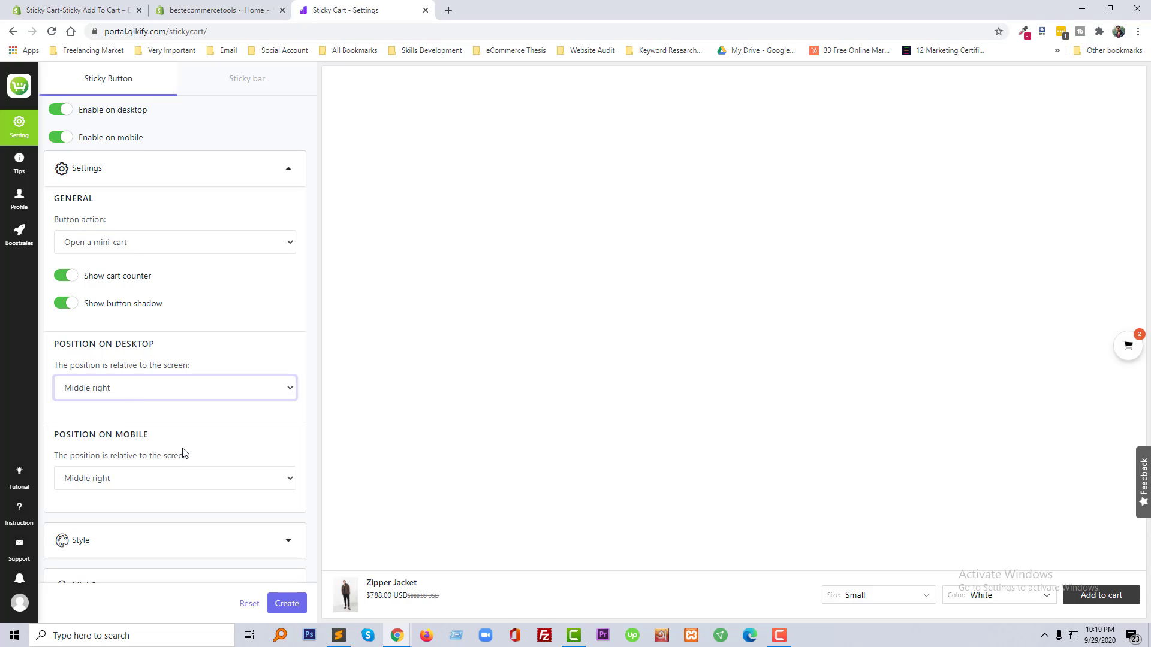
{"action": "scroll", "coordinate": [182, 453], "scroll_direction": "down", "scroll_amount": 1}
{"action": "left_click", "coordinate": [205, 513]}
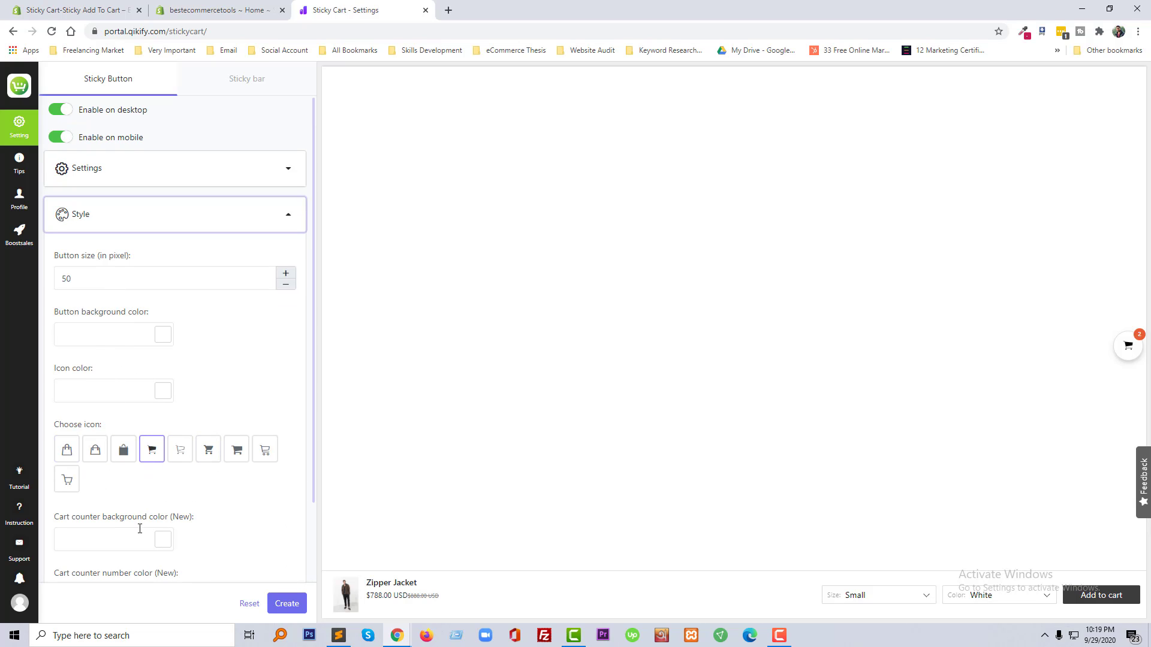
{"action": "scroll", "coordinate": [149, 539], "scroll_direction": "down", "scroll_amount": 2}
{"action": "left_click", "coordinate": [179, 561]}
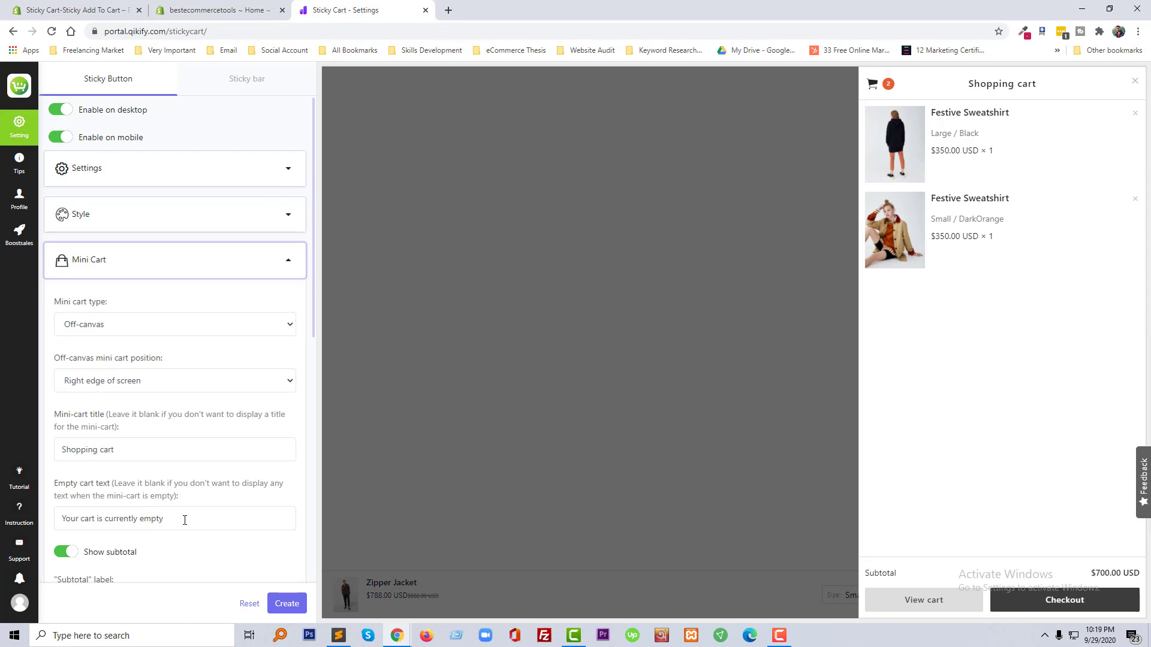
{"action": "left_click", "coordinate": [248, 82]}
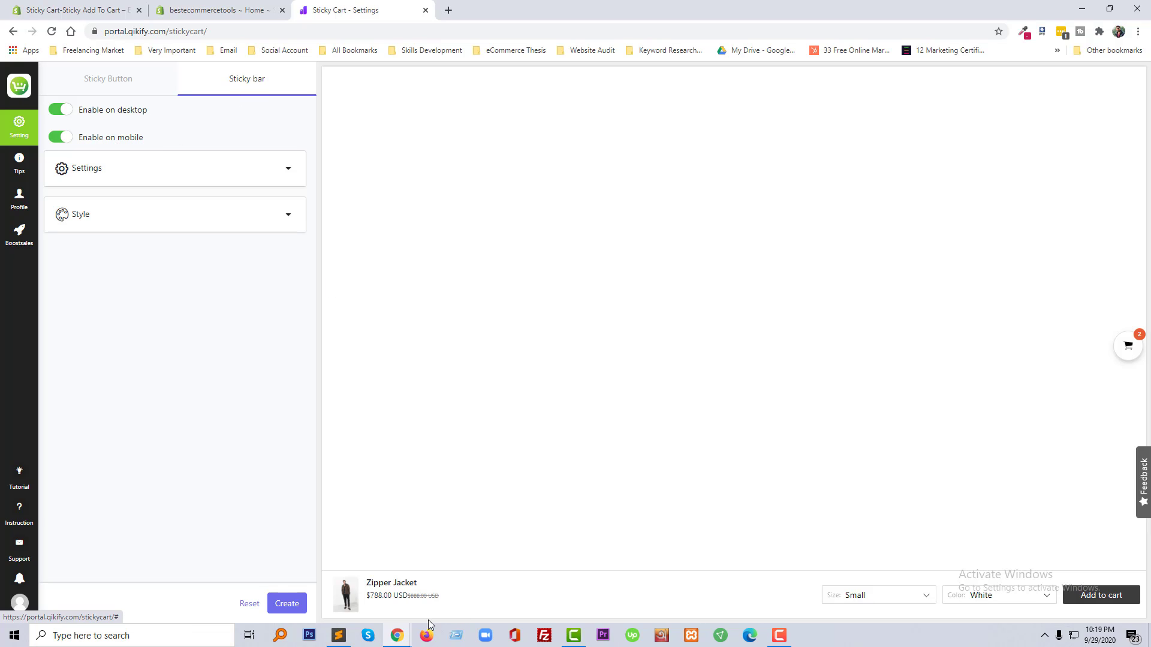
{"action": "left_click", "coordinate": [287, 605]}
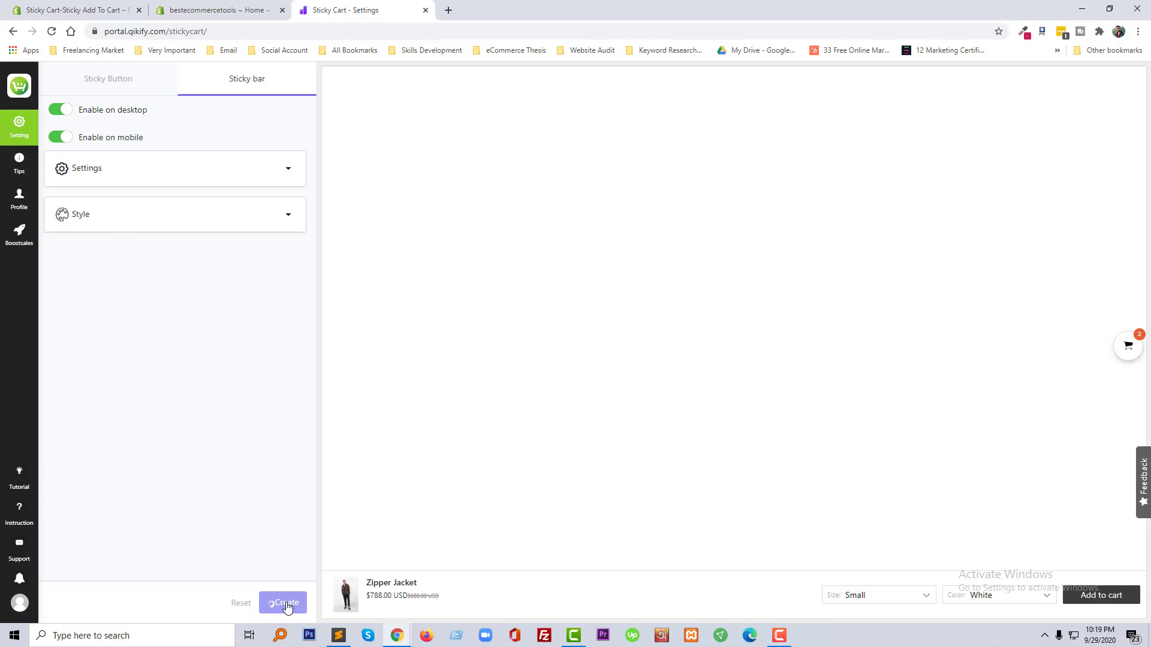
Step: Add Biodegradable cardboard pots ($10.00) to the cart and check it via the floating cart
{"action": "left_click", "coordinate": [192, 7]}
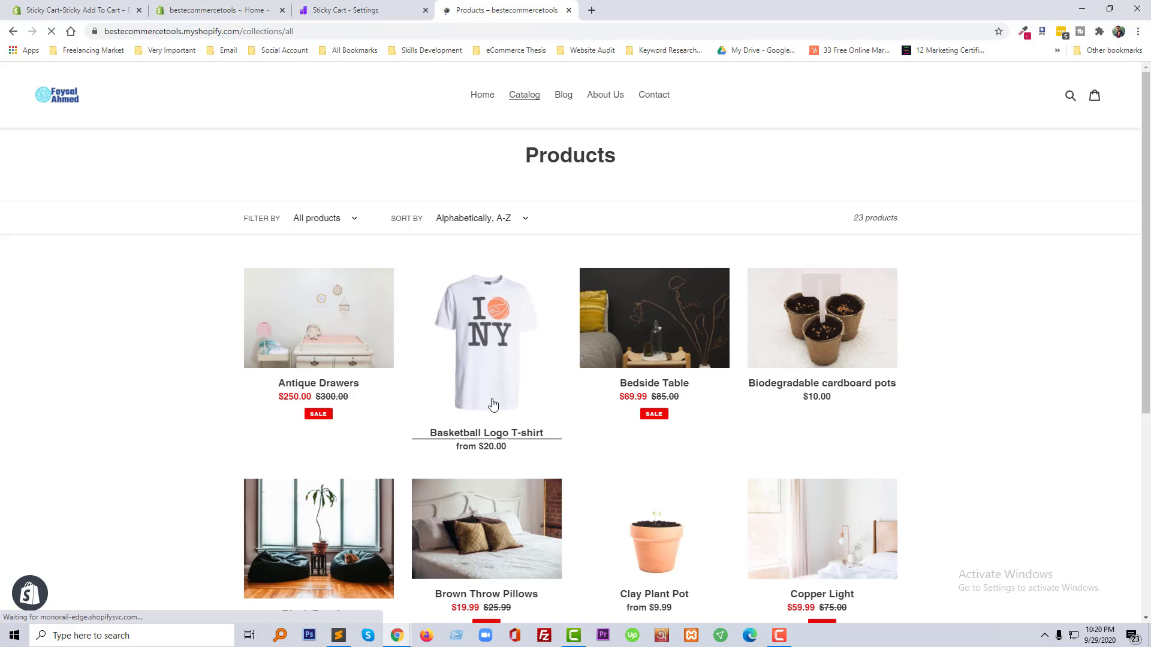
{"action": "left_click", "coordinate": [825, 327]}
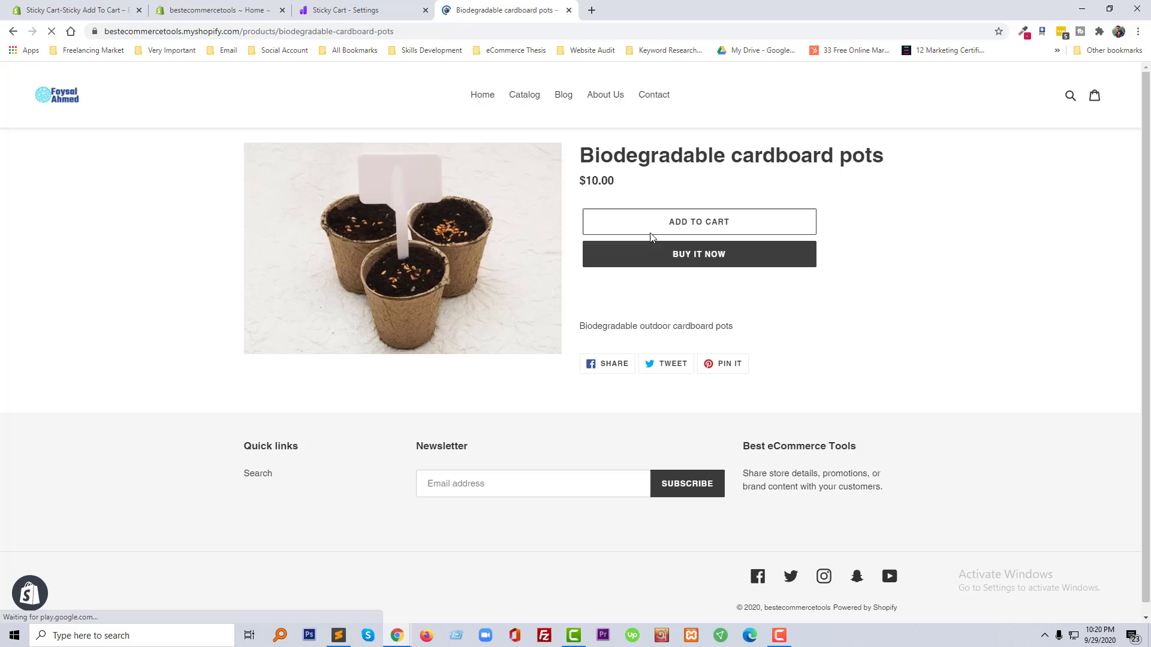
{"action": "left_click", "coordinate": [653, 231]}
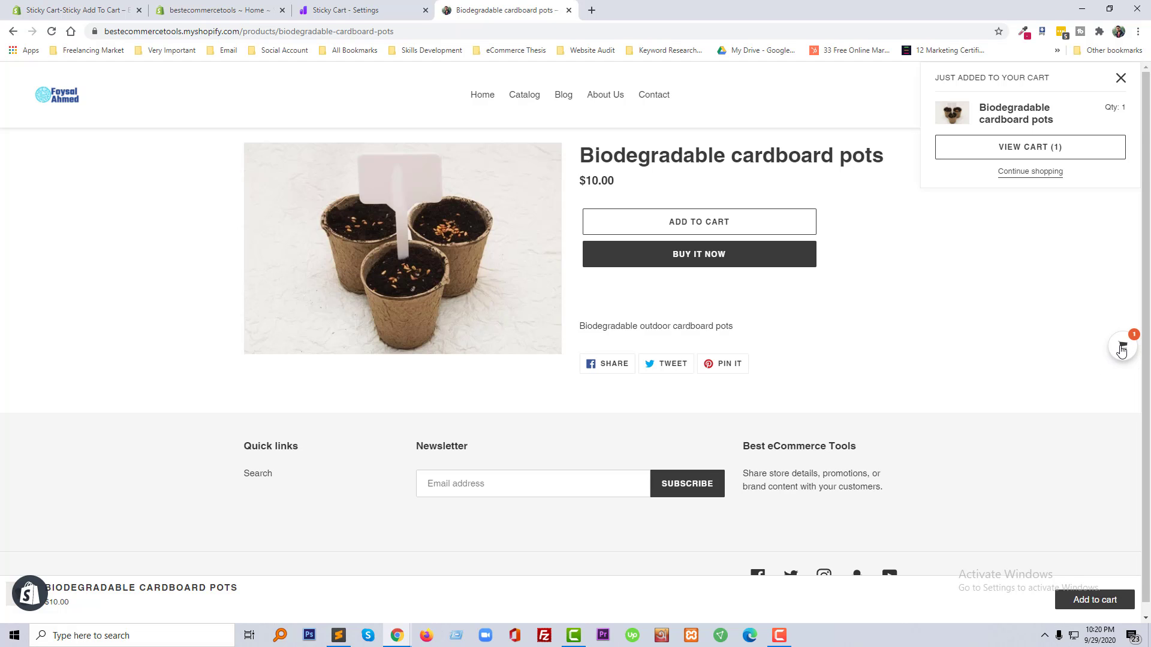
{"action": "left_click", "coordinate": [1121, 350]}
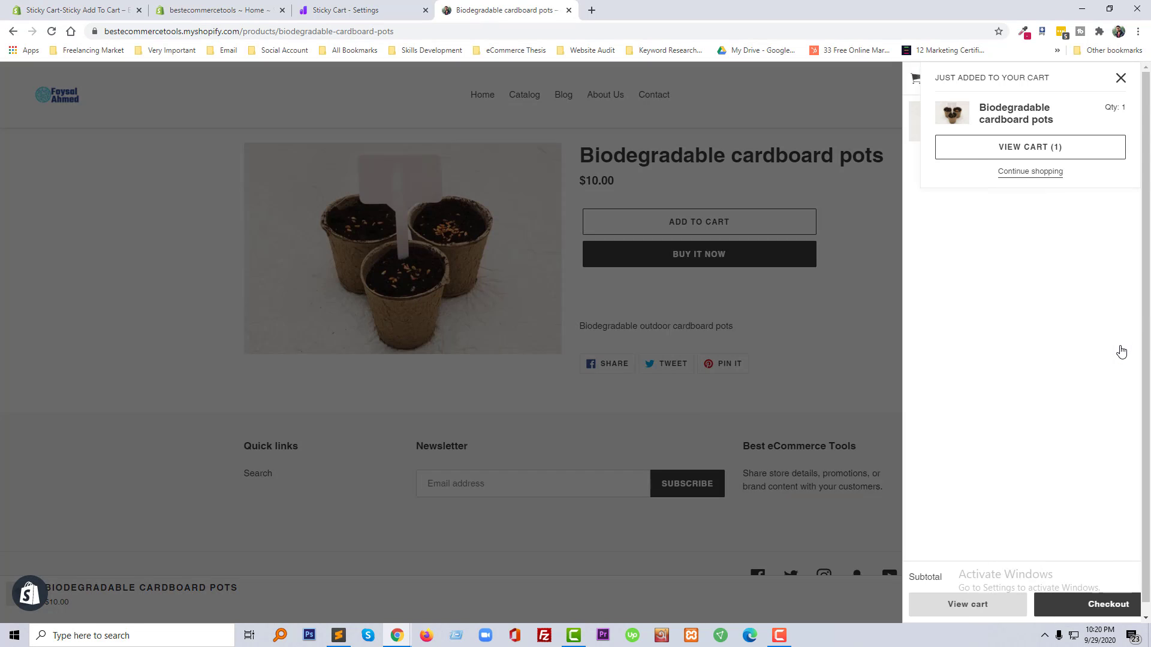
{"action": "left_click", "coordinate": [1120, 78]}
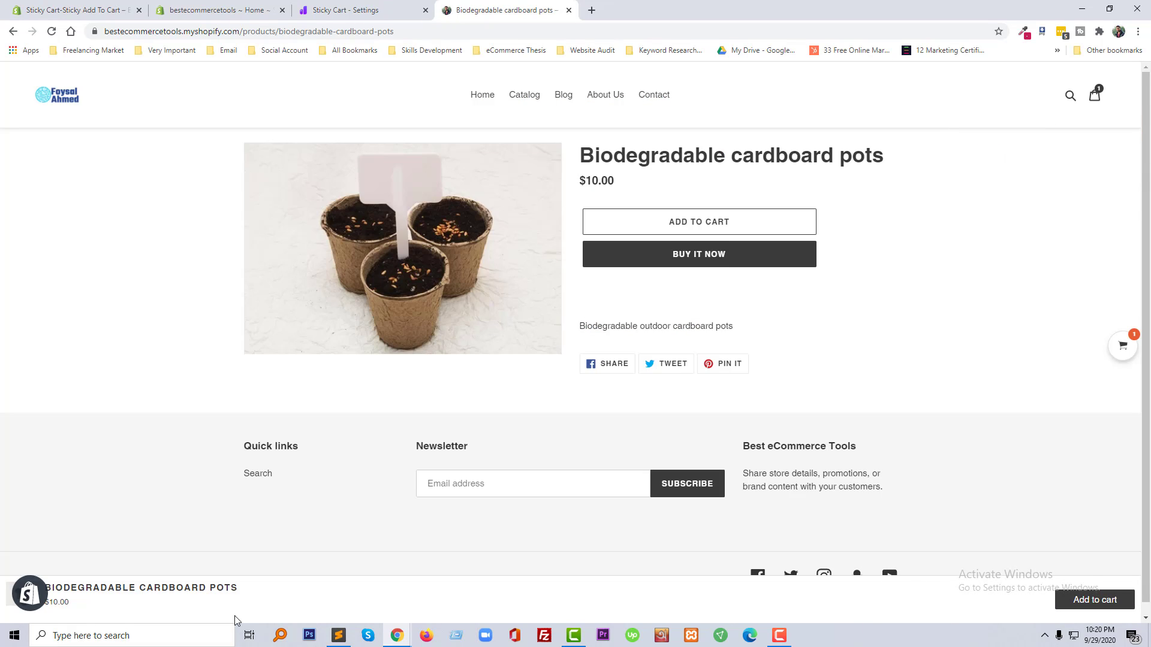
{"action": "scroll", "coordinate": [252, 594], "scroll_direction": "down", "scroll_amount": 1}
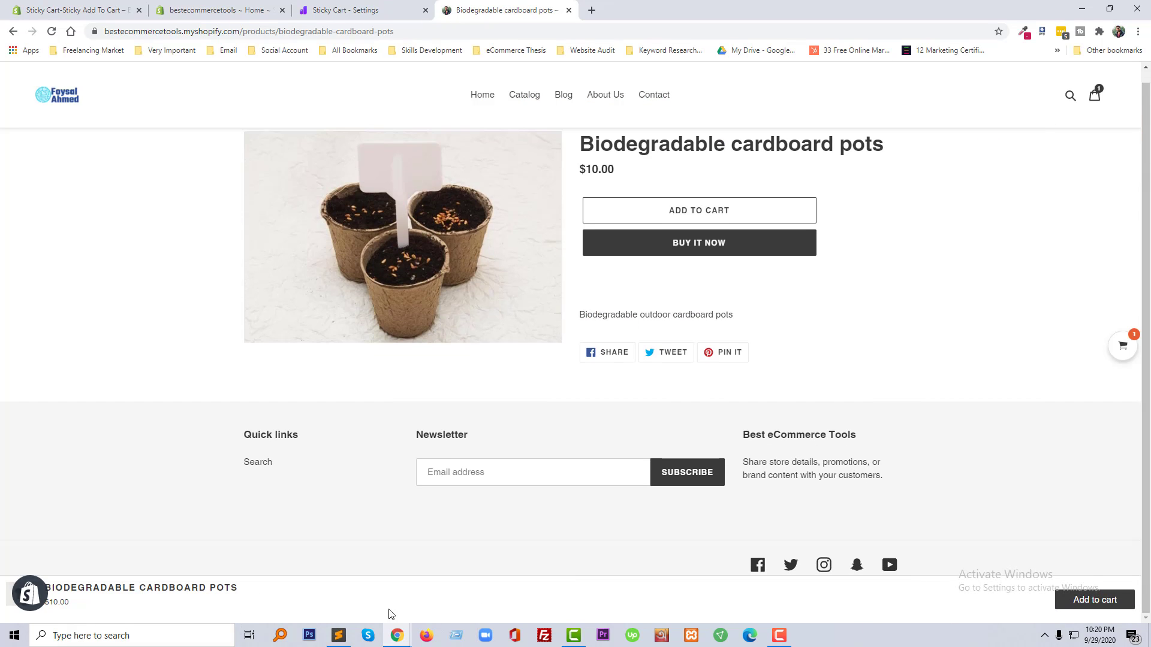
Step: Set the sticky bar's background colour to bright green #7ED321 and save
{"action": "left_click", "coordinate": [339, 5]}
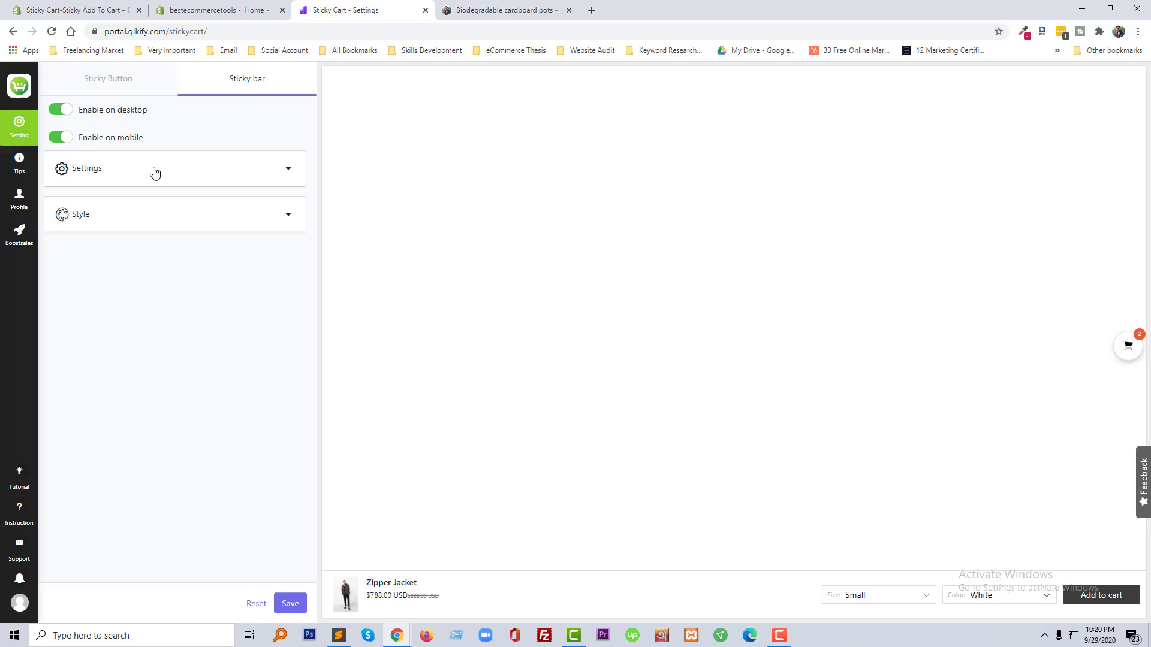
{"action": "left_click", "coordinate": [143, 211]}
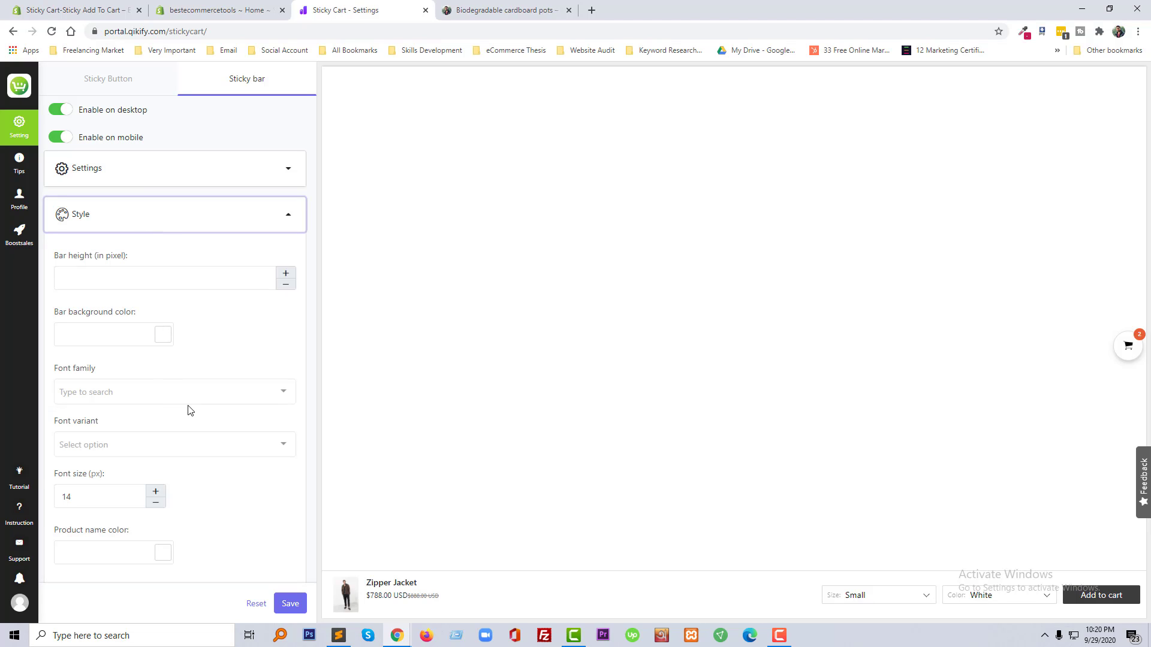
{"action": "left_click", "coordinate": [164, 341]}
{"action": "left_click", "coordinate": [149, 371]}
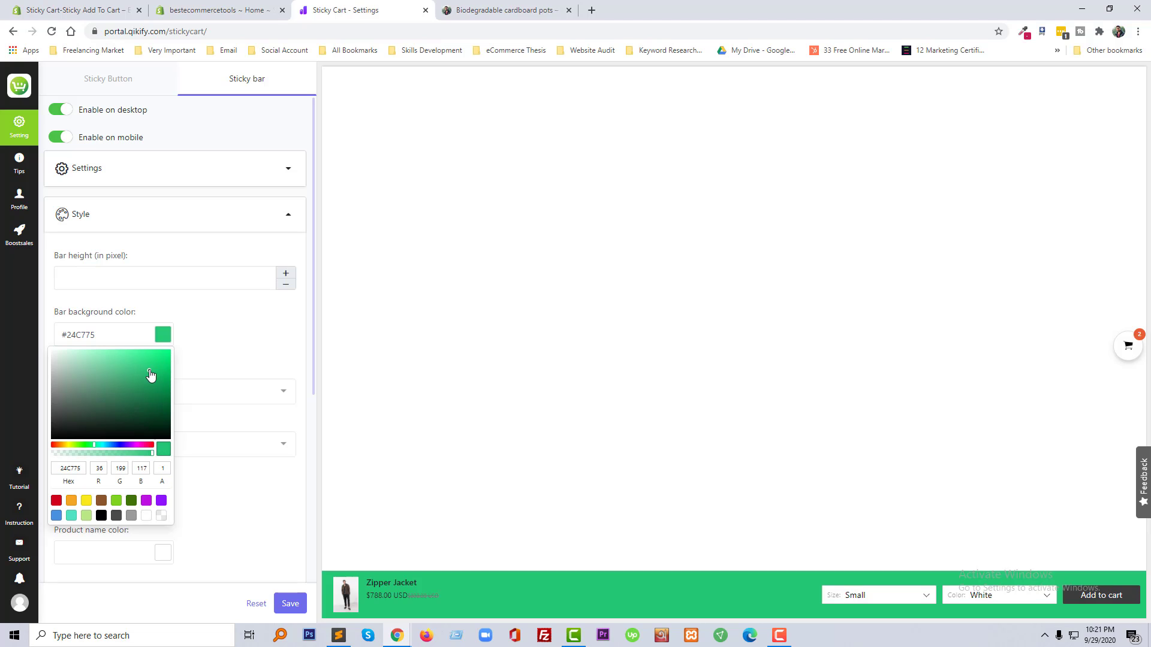
{"action": "left_click", "coordinate": [117, 395]}
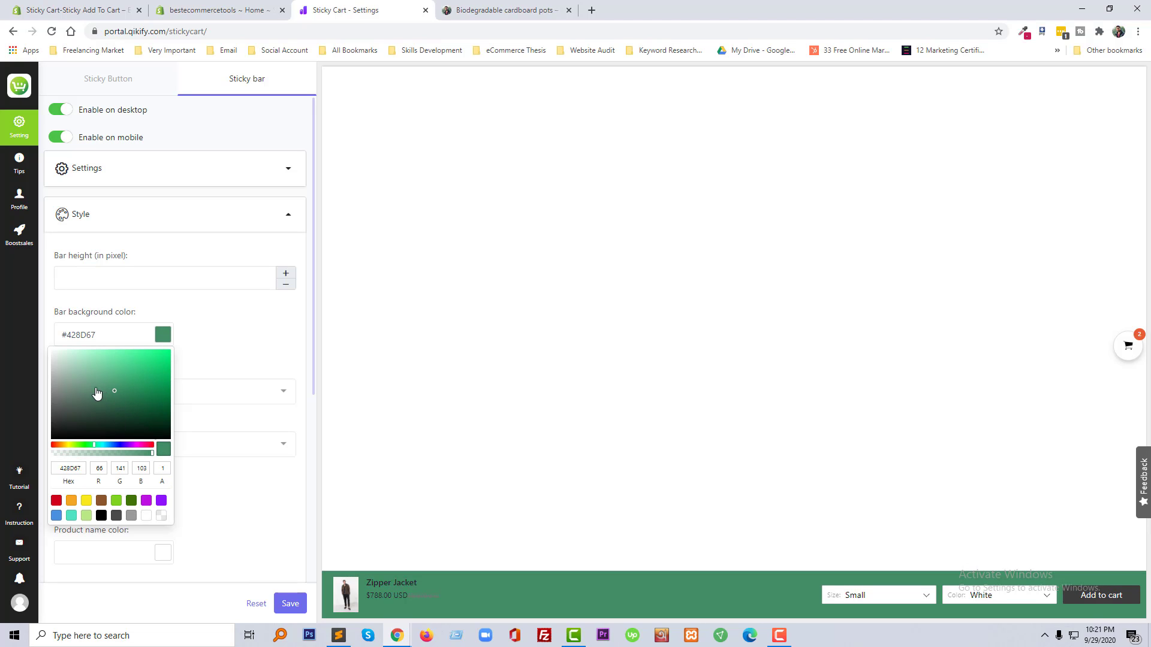
{"action": "left_click", "coordinate": [125, 407]}
{"action": "left_click", "coordinate": [112, 445]}
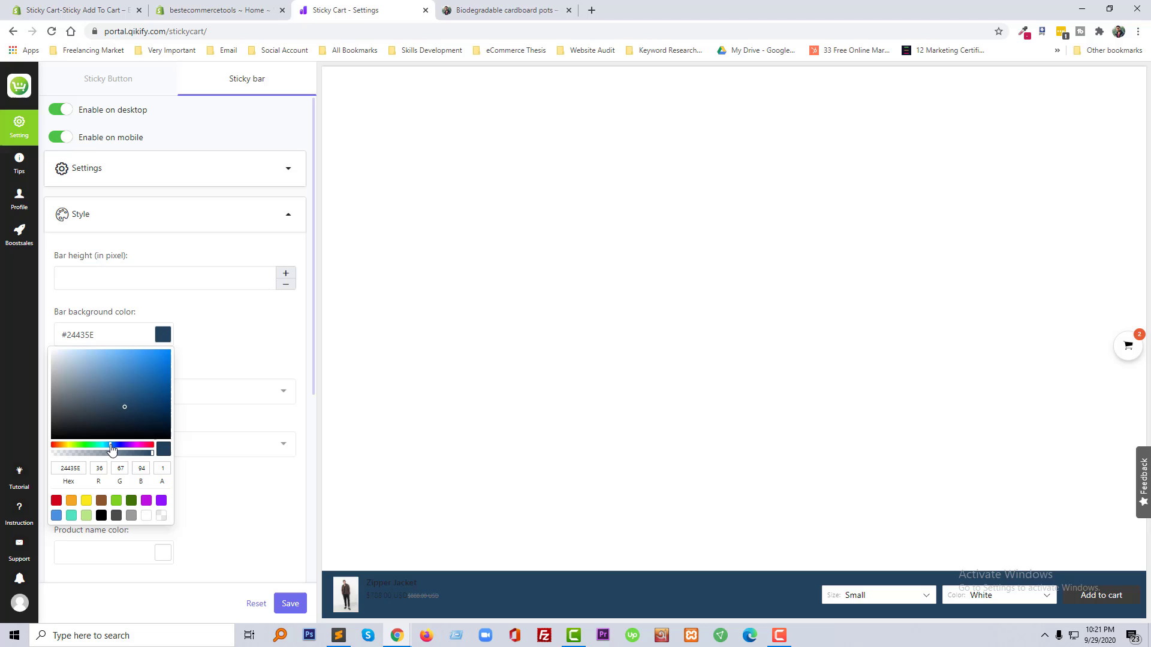
{"action": "left_click", "coordinate": [118, 374]}
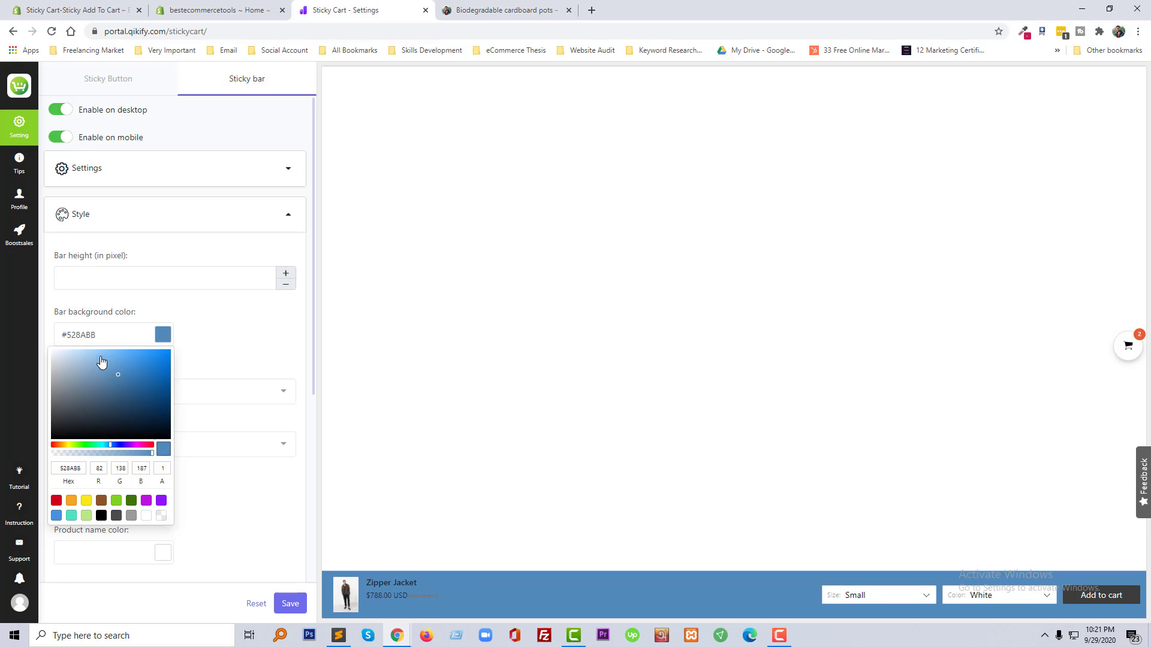
{"action": "left_click", "coordinate": [100, 357]}
{"action": "left_click", "coordinate": [117, 501]}
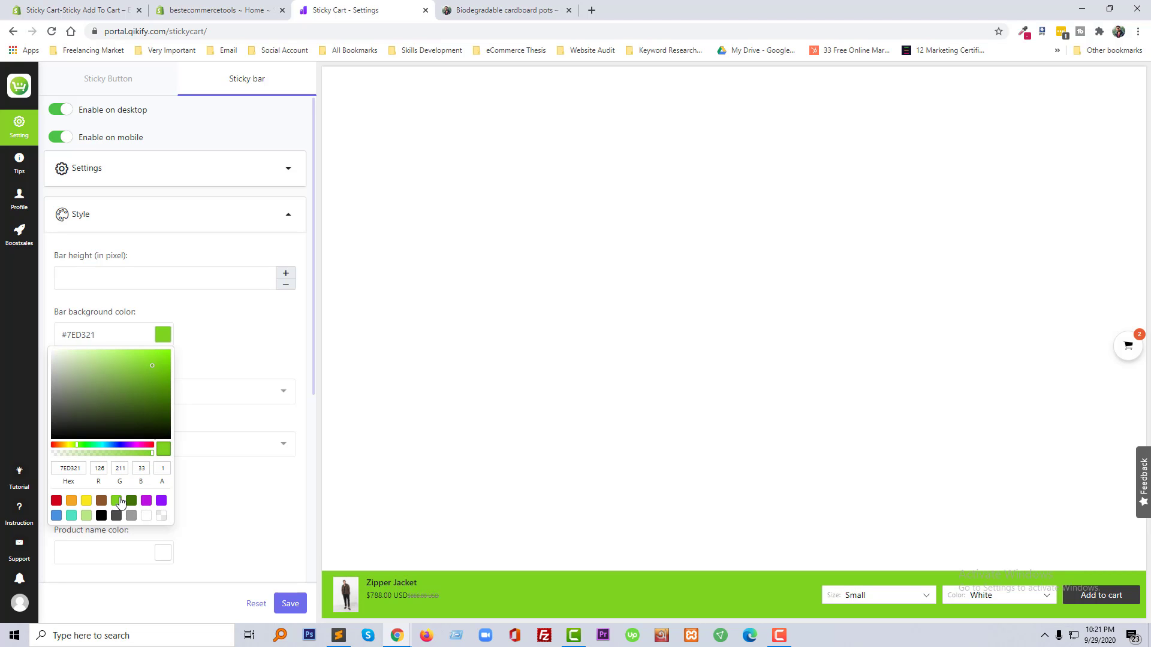
{"action": "left_click", "coordinate": [253, 521]}
{"action": "left_click", "coordinate": [291, 603]}
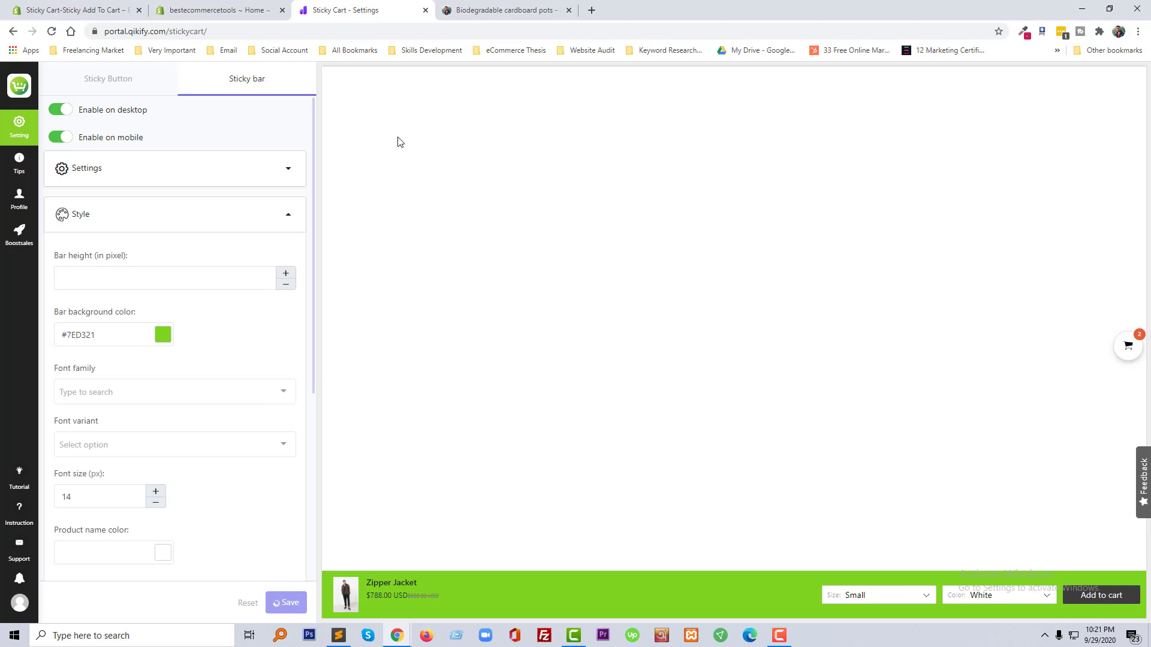